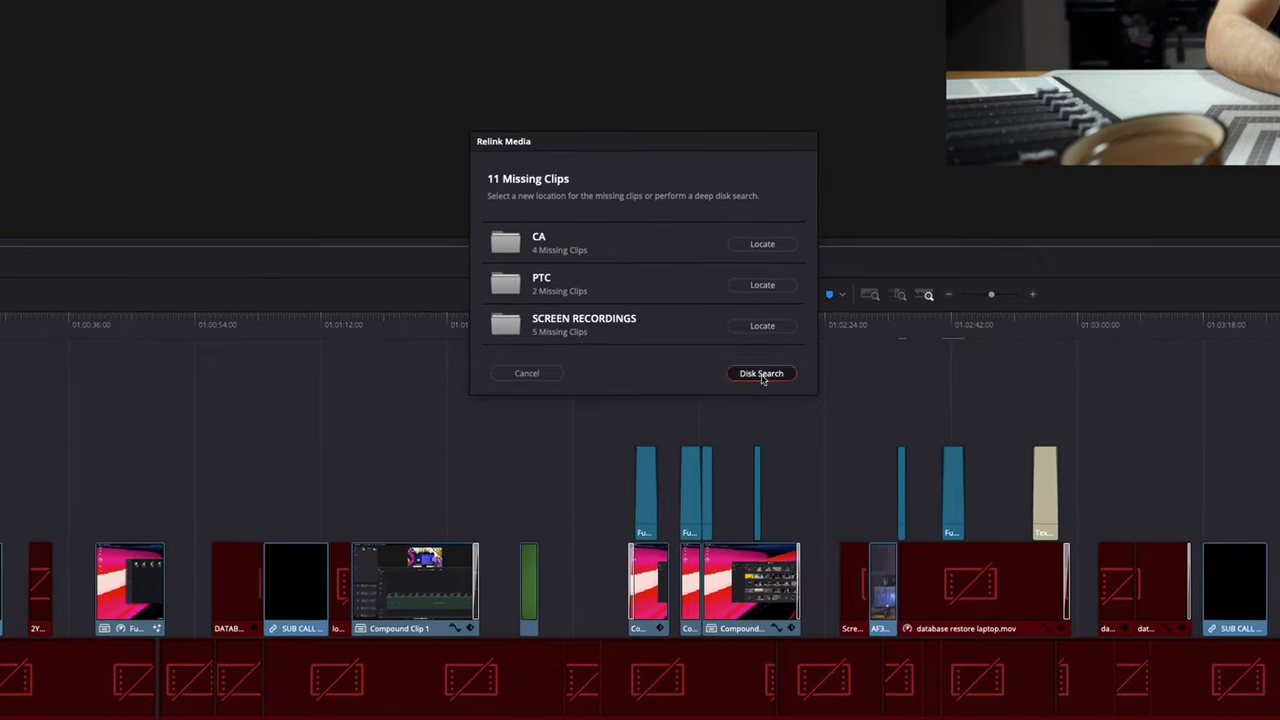
Run a Disk Search for the 11 missing CA, PTC and SCREEN RECORDINGS clips
{"action": "left_click", "coordinate": [761, 374]}
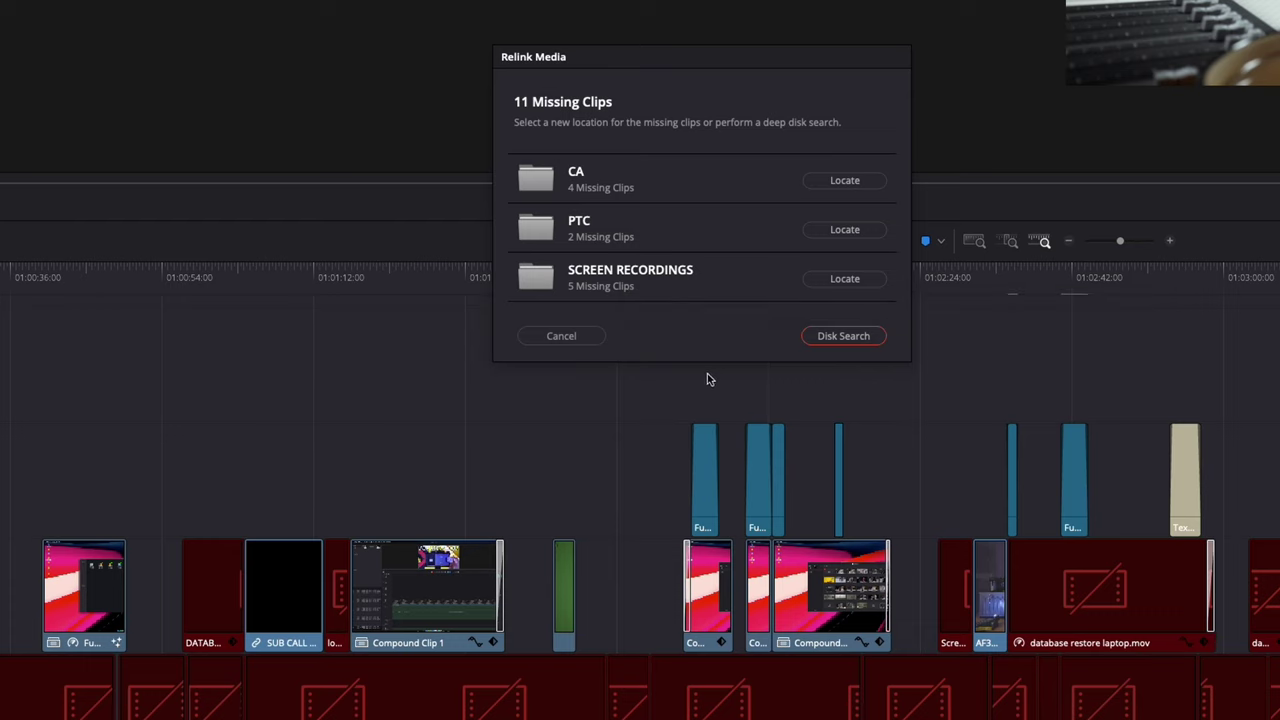
Relink the CA and PTC clips to their folders on the external drive
{"action": "left_click", "coordinate": [831, 184]}
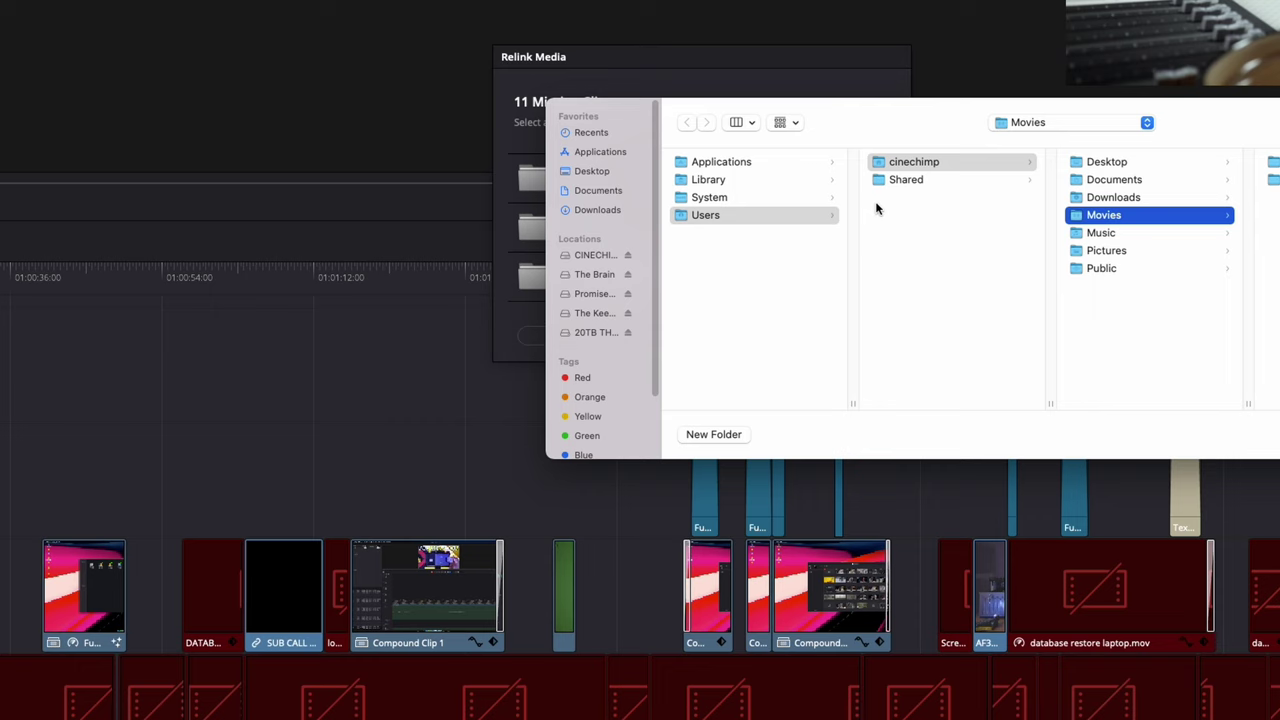
{"action": "left_click", "coordinate": [596, 255]}
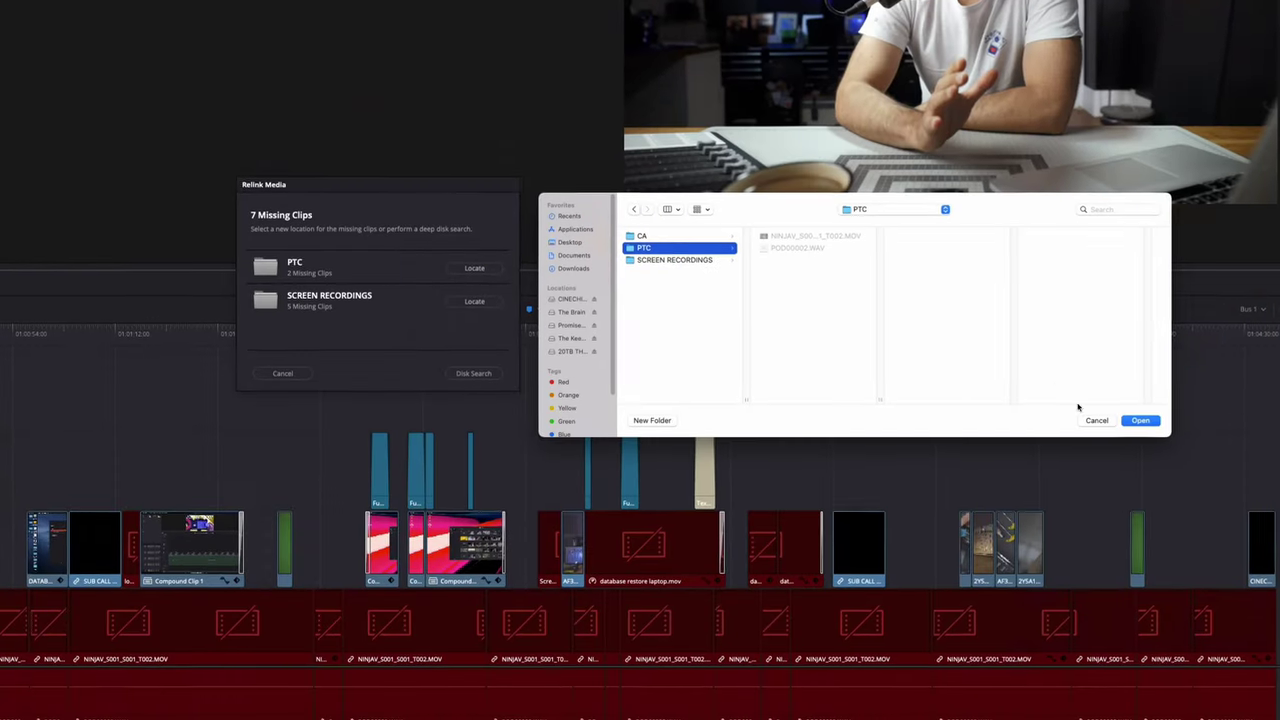
{"action": "left_click", "coordinate": [1124, 423]}
Relink the screen recordings to OPEN WORK > database restore and backup > RELINK MEDIA FOLDER > SCREEN RECORDINGS
{"action": "left_click", "coordinate": [476, 258]}
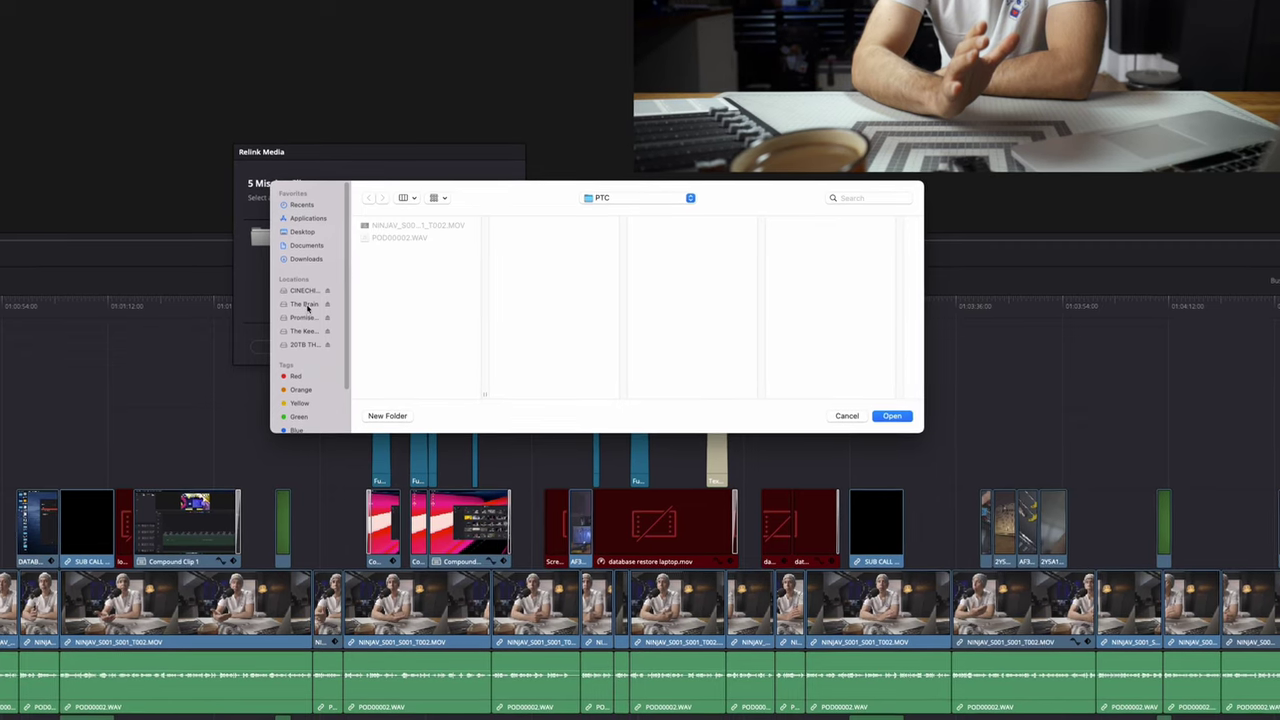
{"action": "left_click", "coordinate": [304, 298]}
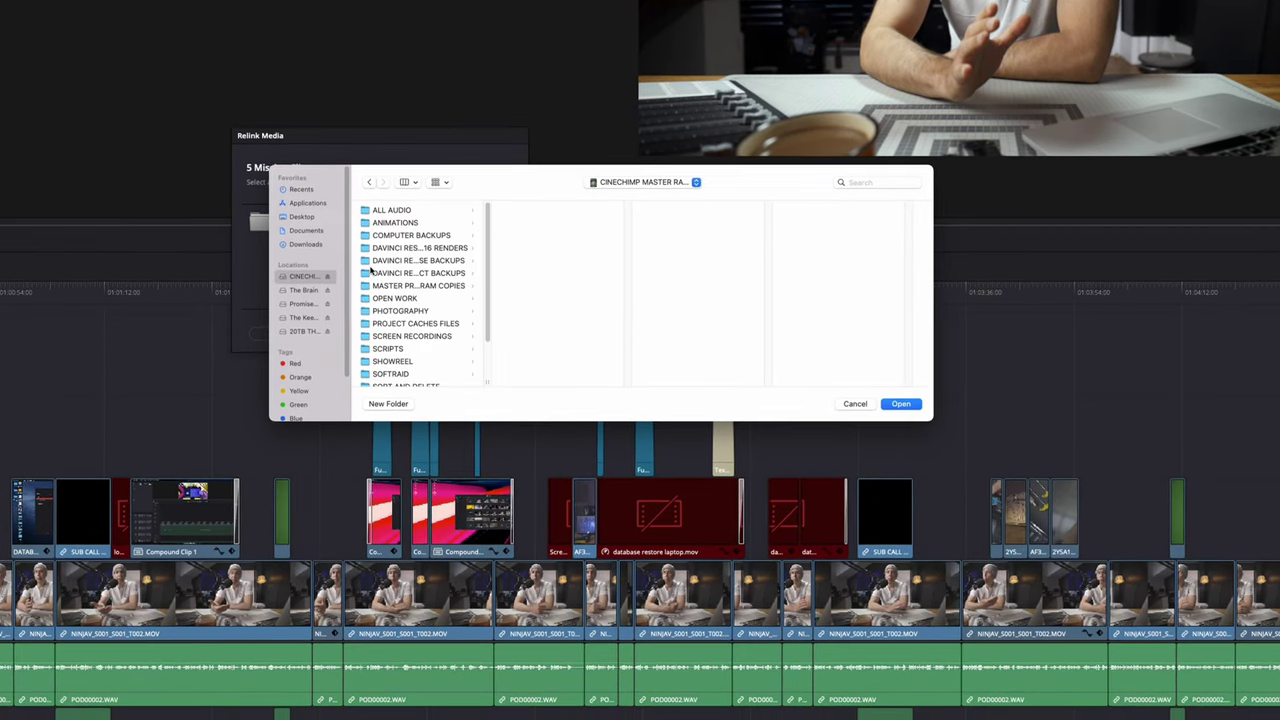
{"action": "left_click", "coordinate": [395, 305]}
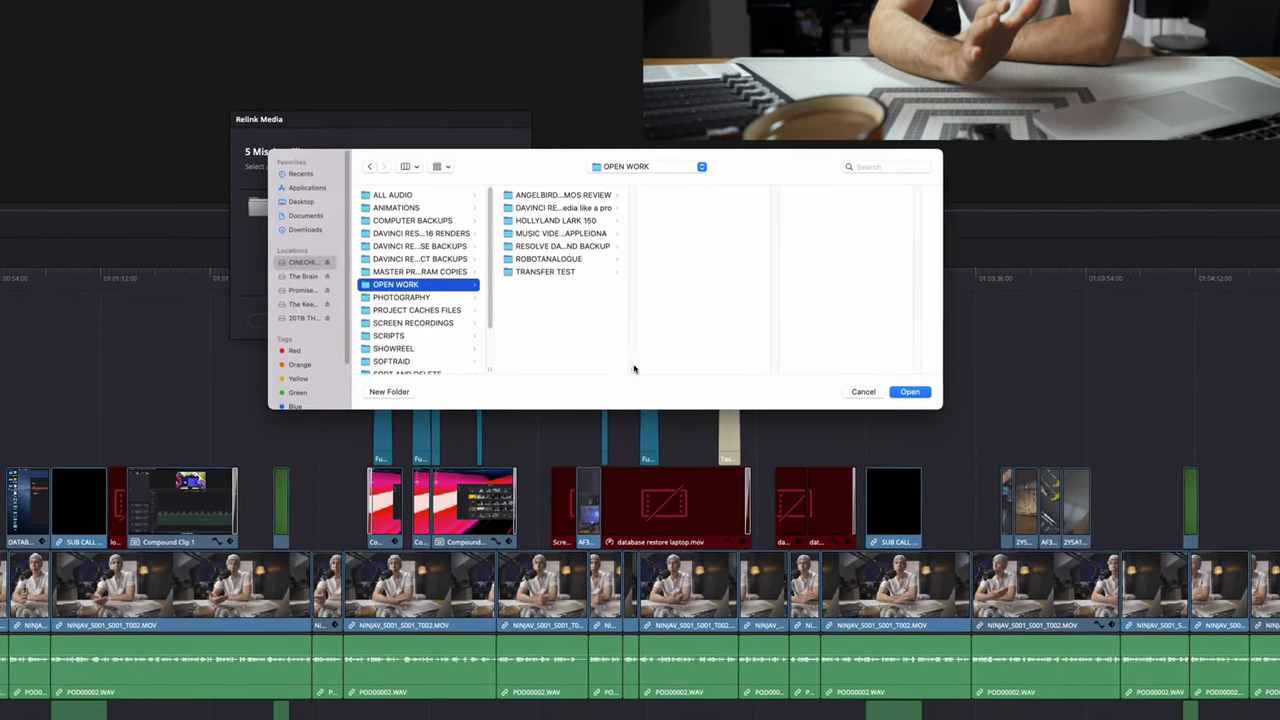
{"action": "left_click", "coordinate": [597, 239]}
{"action": "left_click", "coordinate": [775, 174]}
{"action": "left_click", "coordinate": [814, 194]}
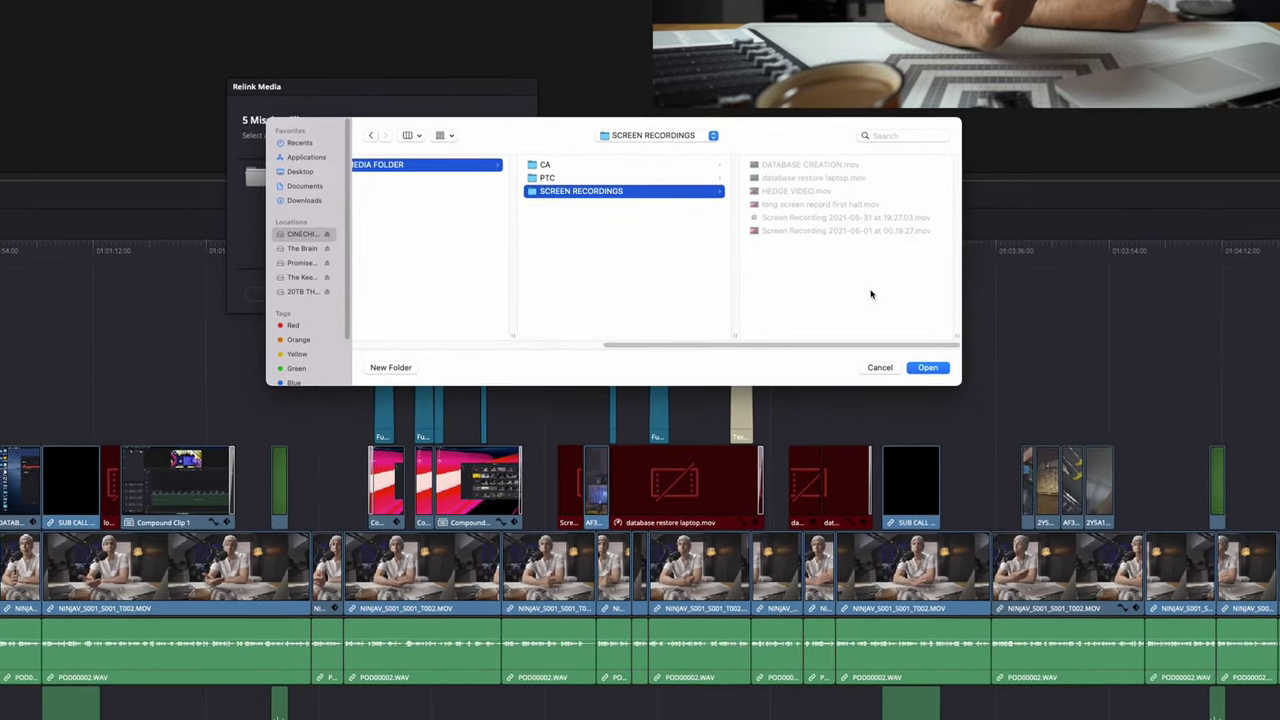
{"action": "key", "text": "Return"}
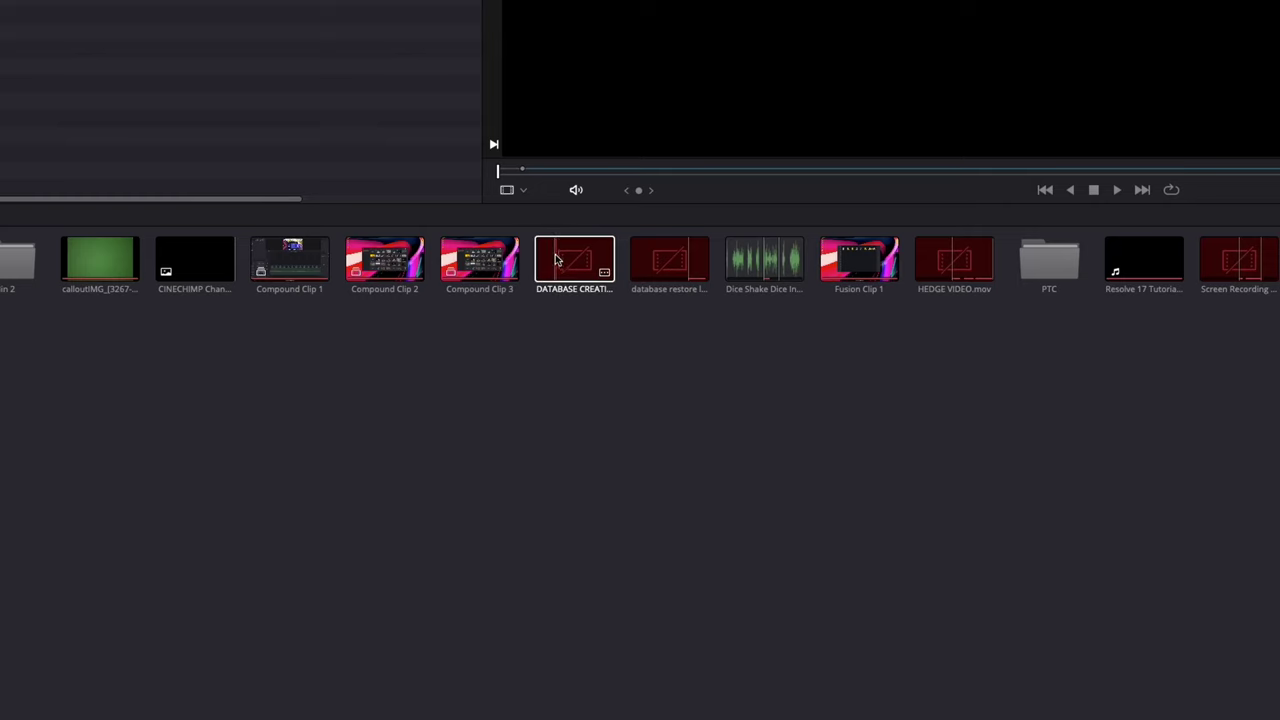
Relink the offline DATABASE CREATION media pool clip to the RELINK MEDIA FOLDER
{"action": "right_click", "coordinate": [557, 259]}
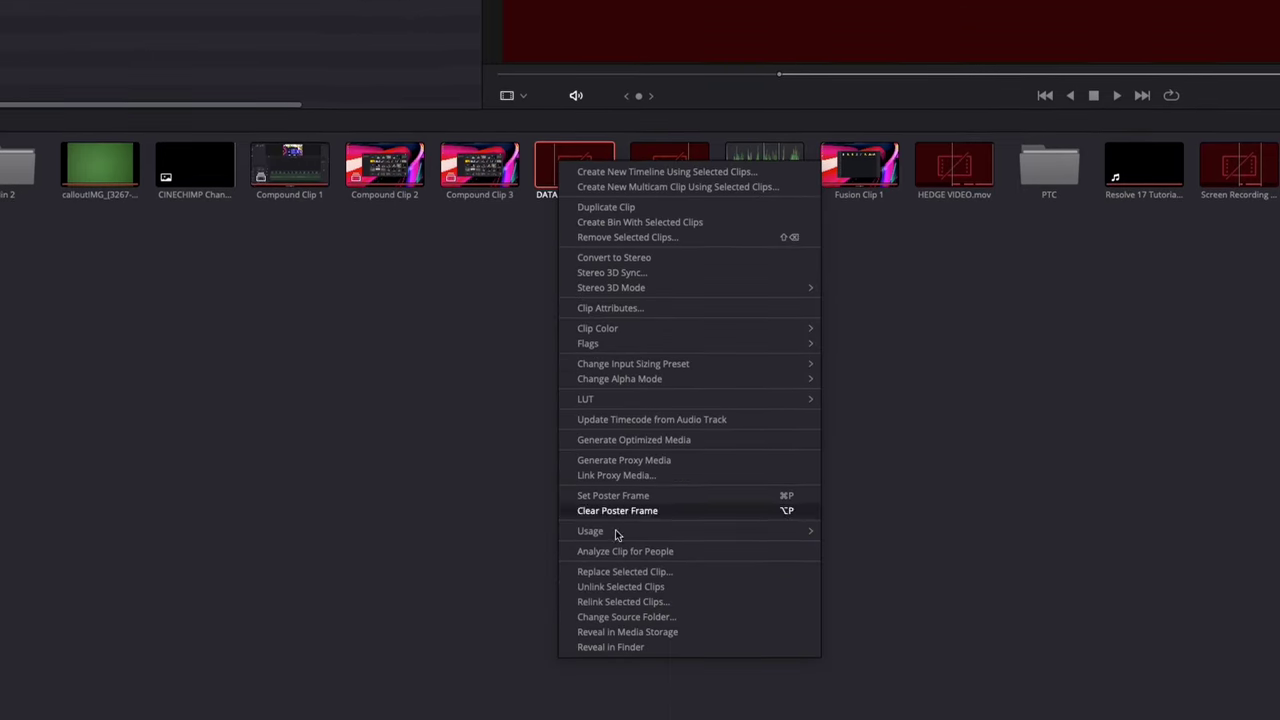
{"action": "left_click", "coordinate": [640, 507]}
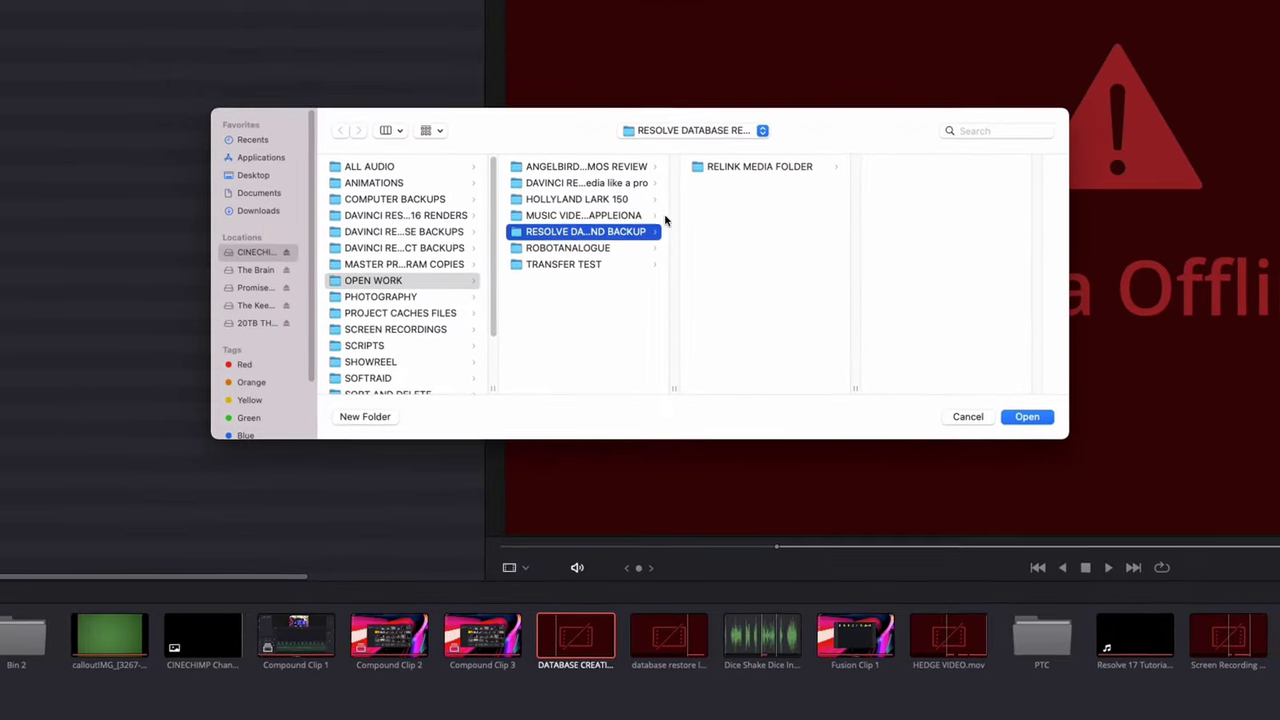
{"action": "left_click", "coordinate": [723, 171]}
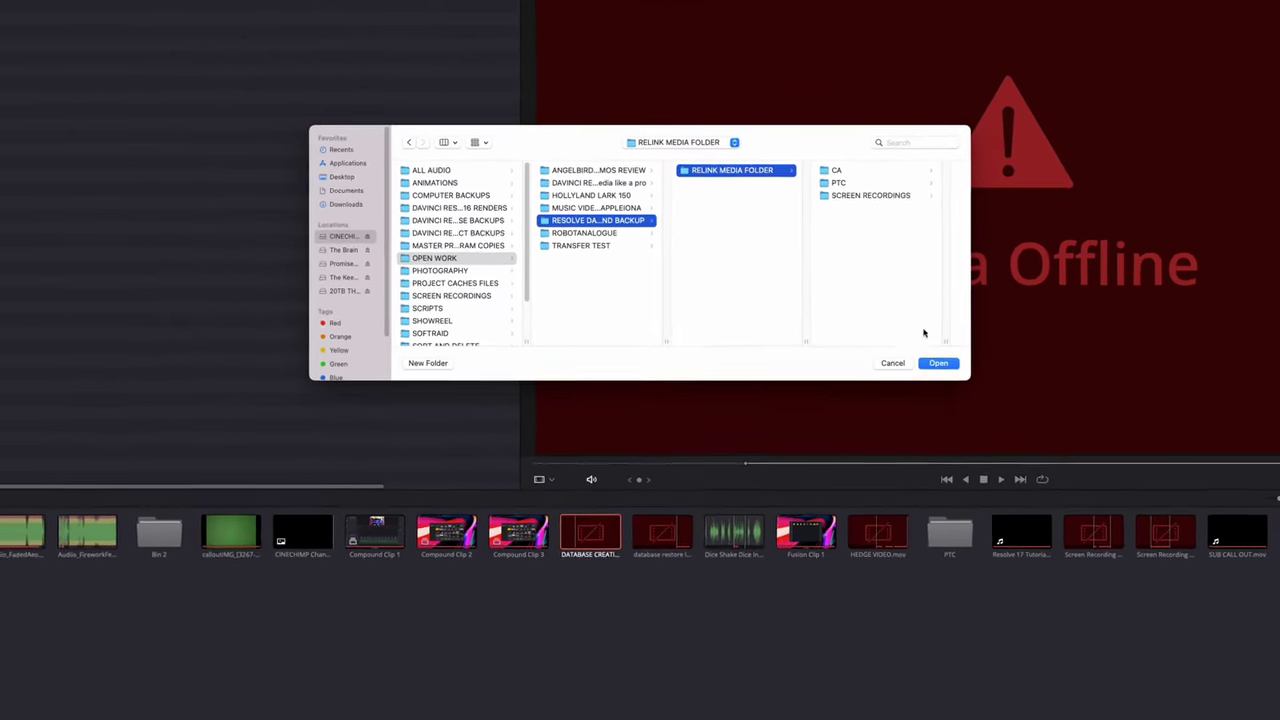
{"action": "left_click", "coordinate": [984, 391]}
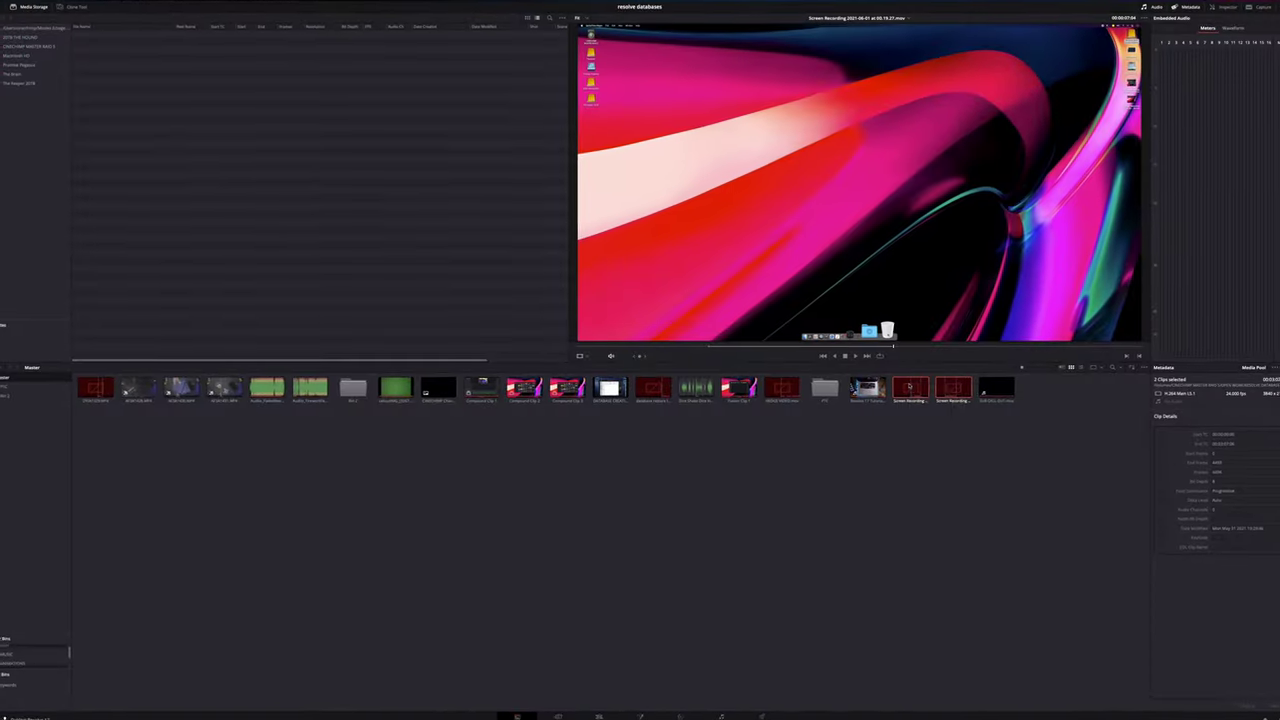
Relink the two selected offline media pool clips from their source folder
{"action": "right_click", "coordinate": [912, 386]}
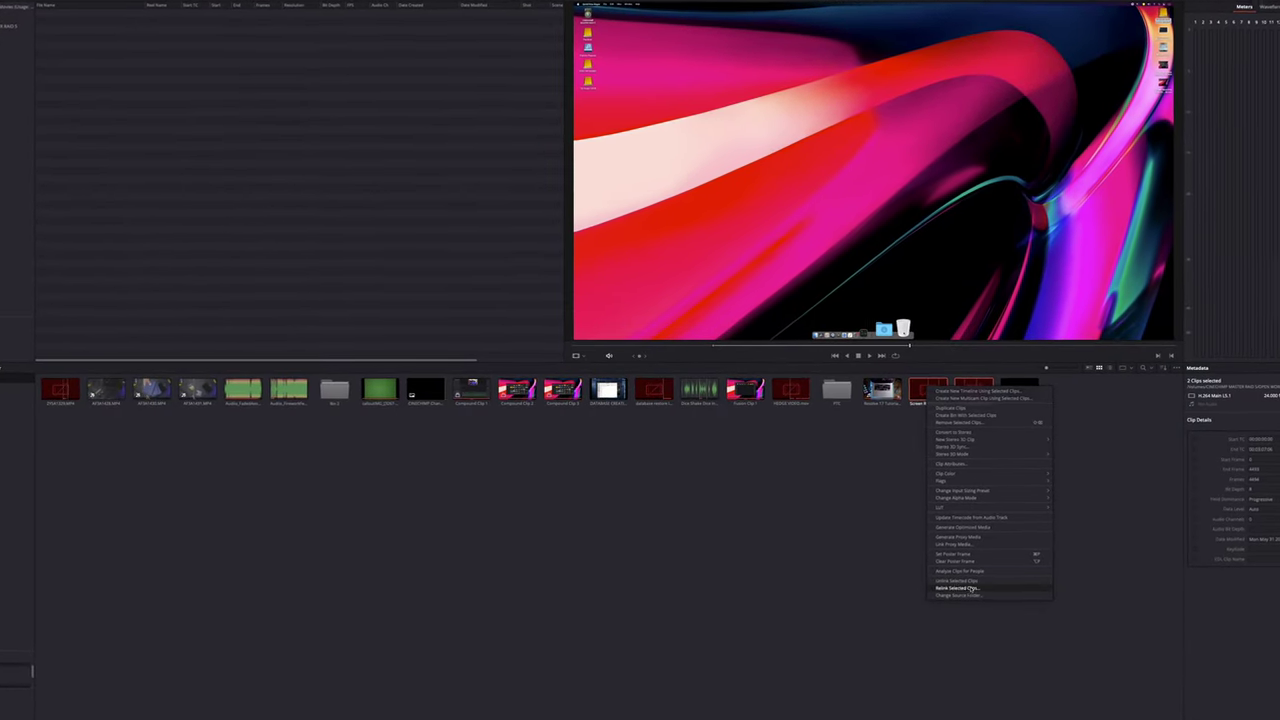
{"action": "left_click", "coordinate": [970, 588]}
{"action": "left_click", "coordinate": [831, 277]}
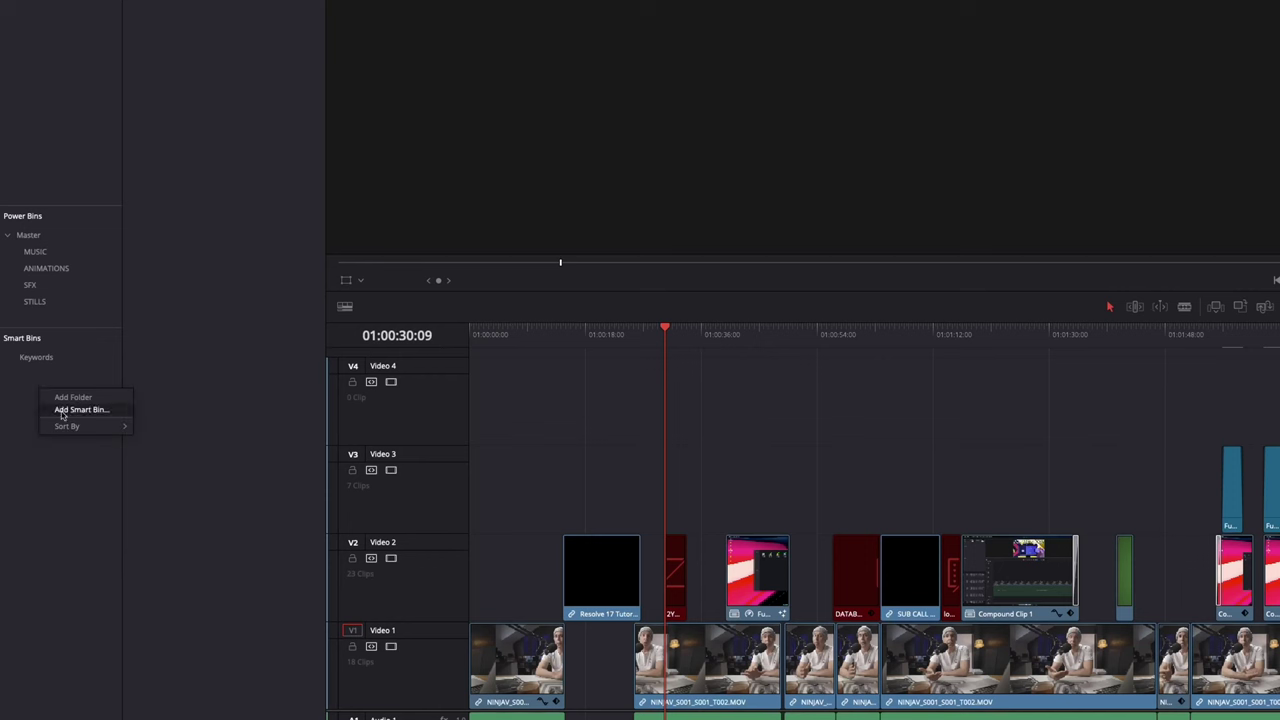
Create the PROJECT RUSHES smart bin, shown in all projects
{"action": "left_click", "coordinate": [62, 411]}
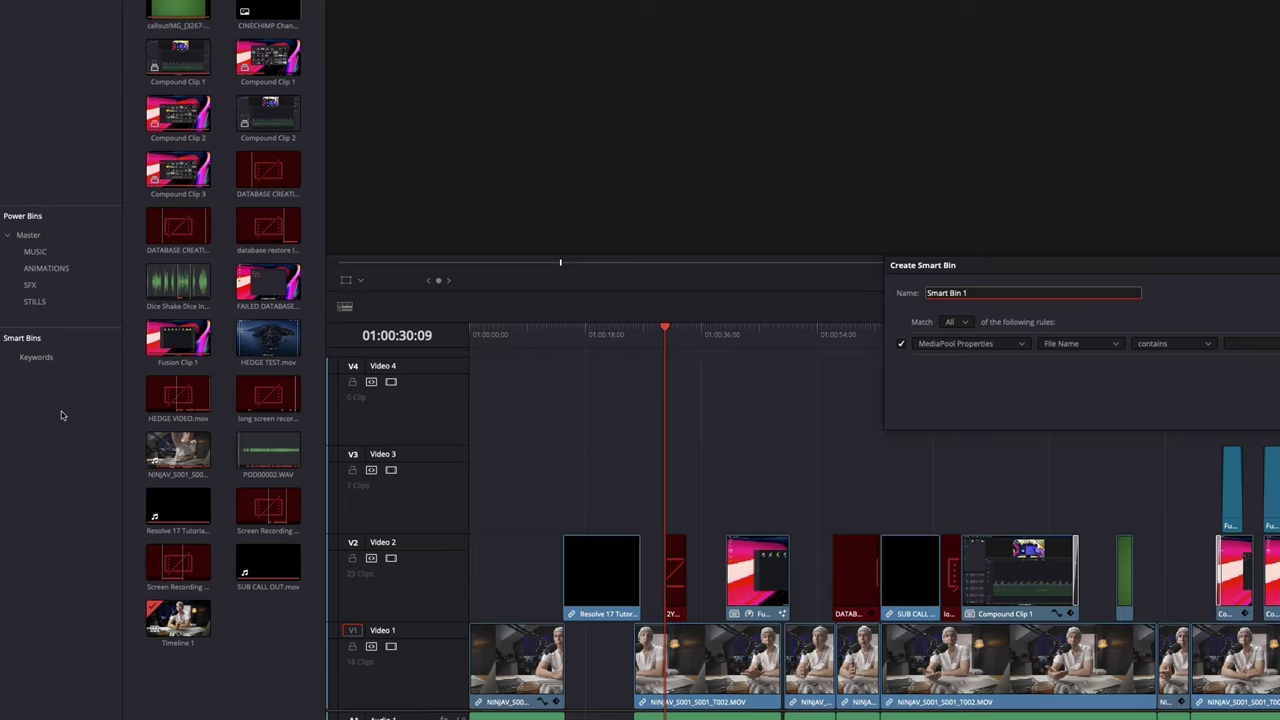
{"action": "key", "text": "BackSpace"}
{"action": "key", "text": "BackSpace"}
{"action": "key", "text": "BackSpace"}
{"action": "key", "text": "BackSpace"}
{"action": "key", "text": "BackSpace"}
{"action": "key", "text": "BackSpace"}
{"action": "key", "text": "BackSpace"}
{"action": "key", "text": "BackSpace"}
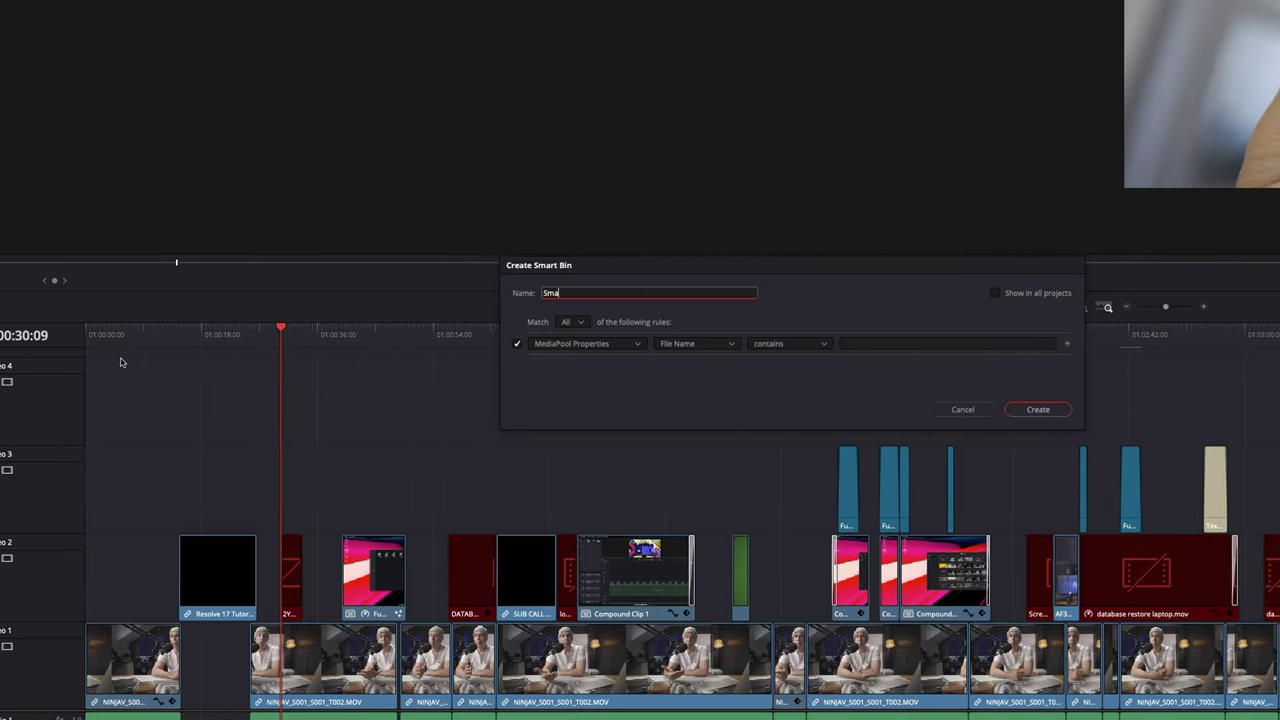
{"action": "key", "text": "BackSpace"}
{"action": "key", "text": "BackSpace"}
{"action": "key", "text": "BackSpace"}
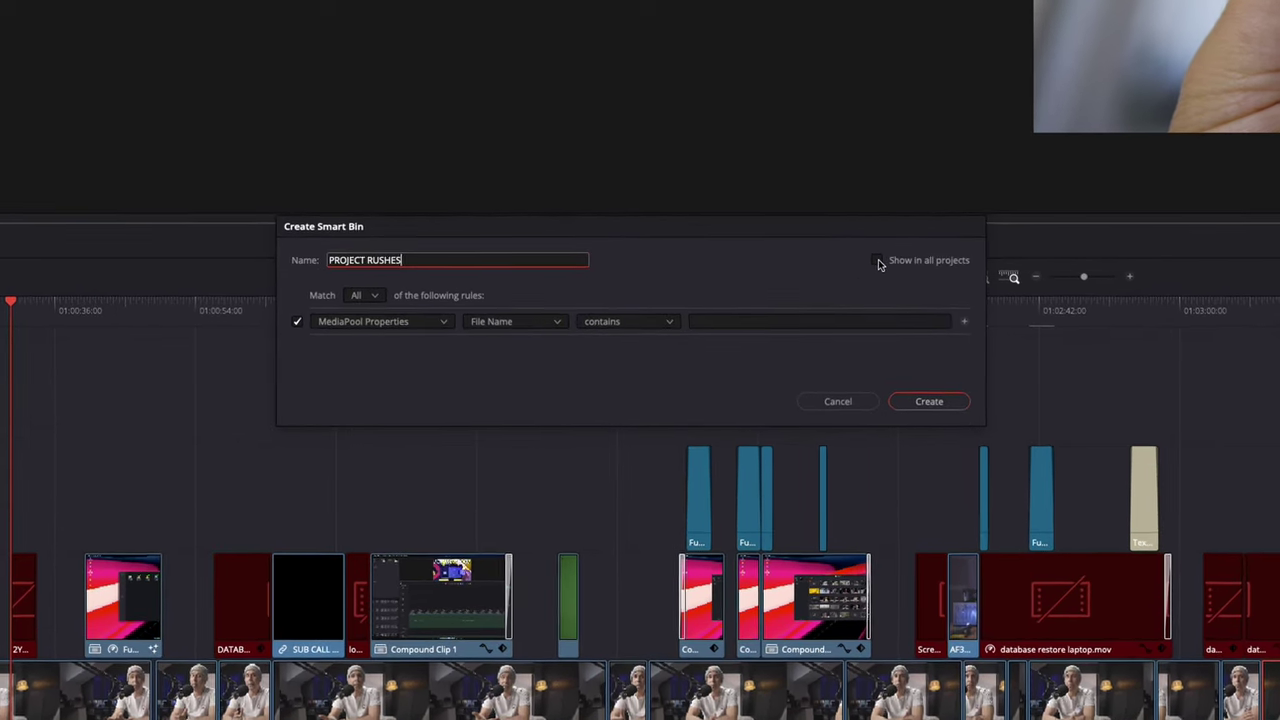
{"action": "left_click", "coordinate": [876, 262]}
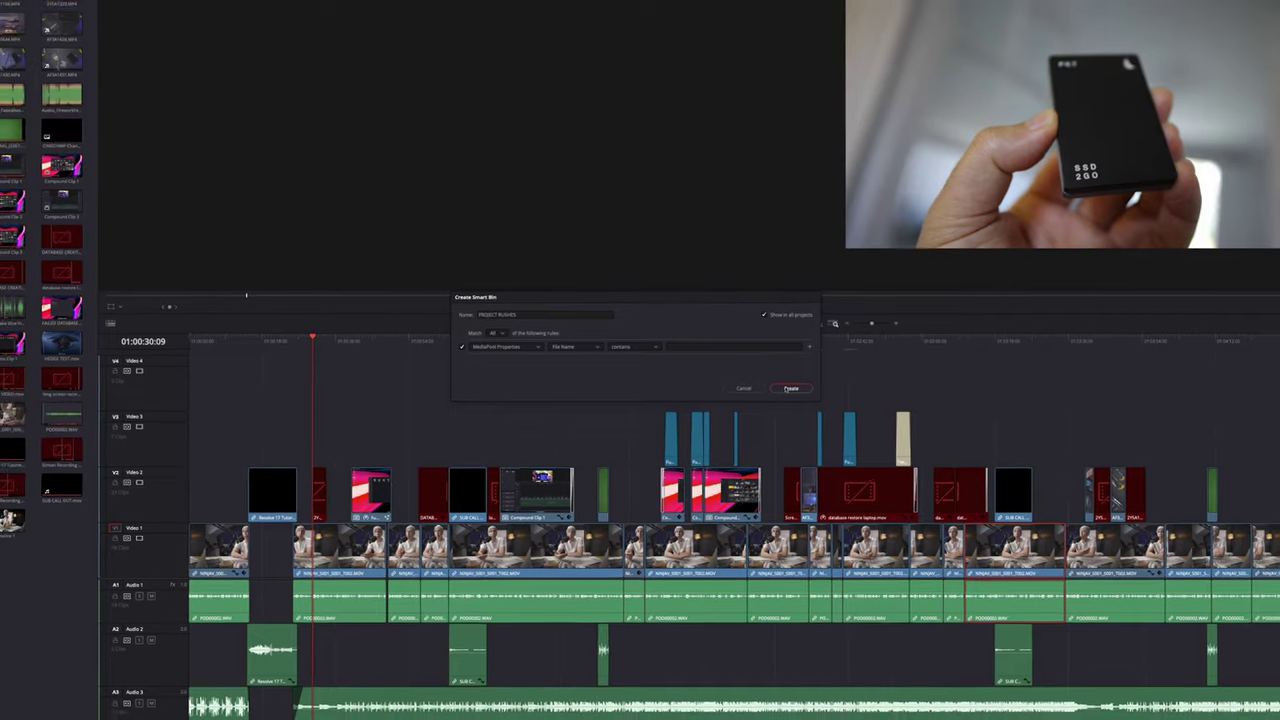
{"action": "left_click", "coordinate": [791, 388]}
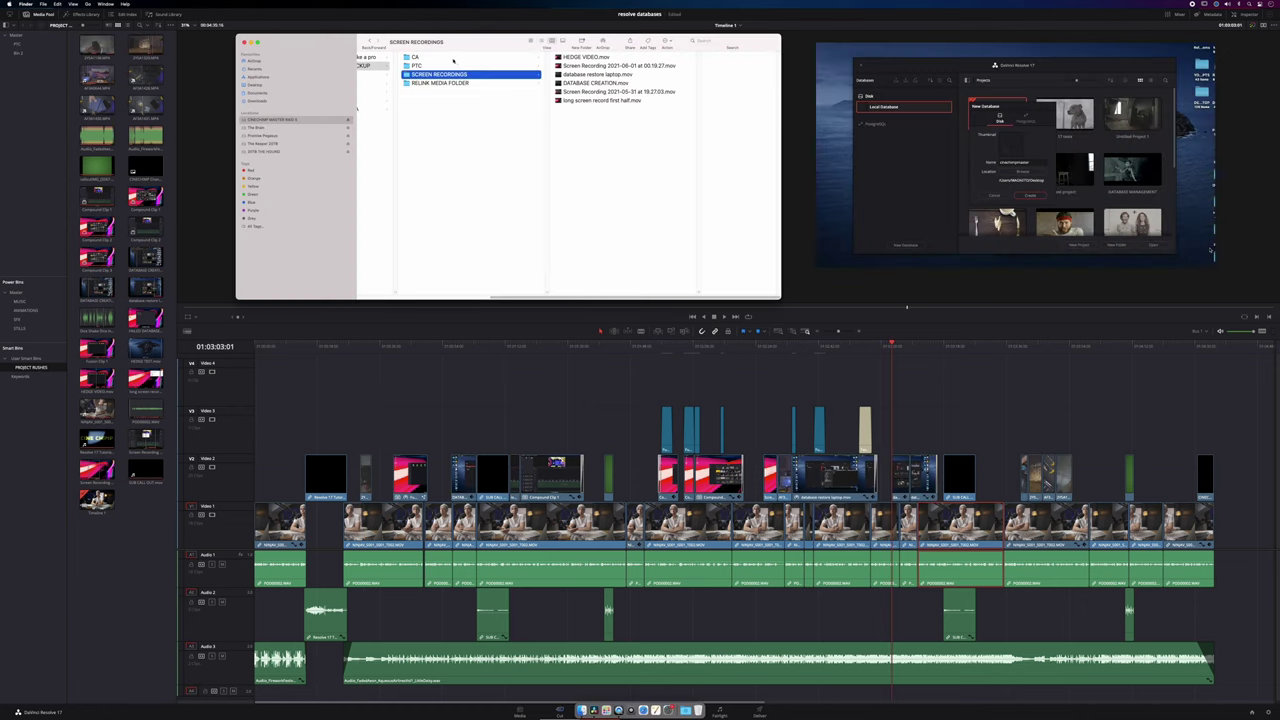
Move the CA, PTC and SCREEN RECORDINGS folders into a new TEST RELINK MEDIA folder on The Brain drive
{"action": "left_click", "coordinate": [431, 59], "text": "shift"}
{"action": "left_click_drag", "start_coordinate": [425, 60], "coordinate": [410, 85]}
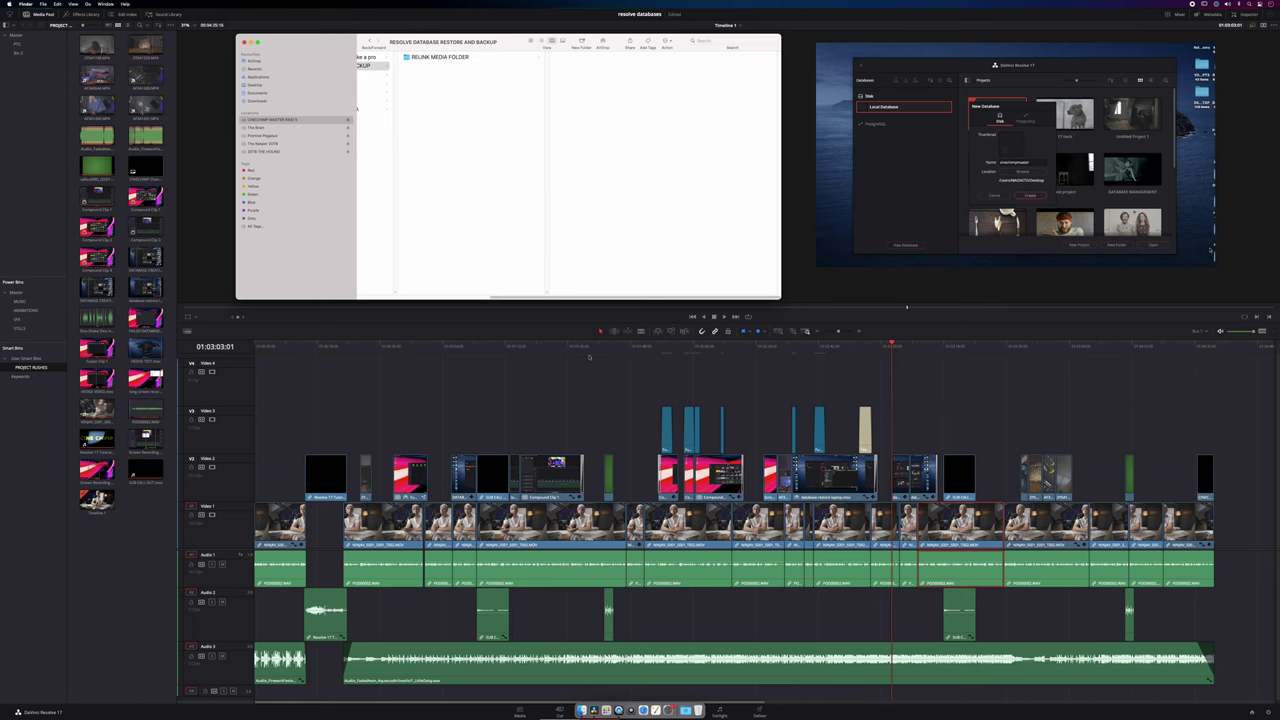
{"action": "left_click", "coordinate": [589, 357]}
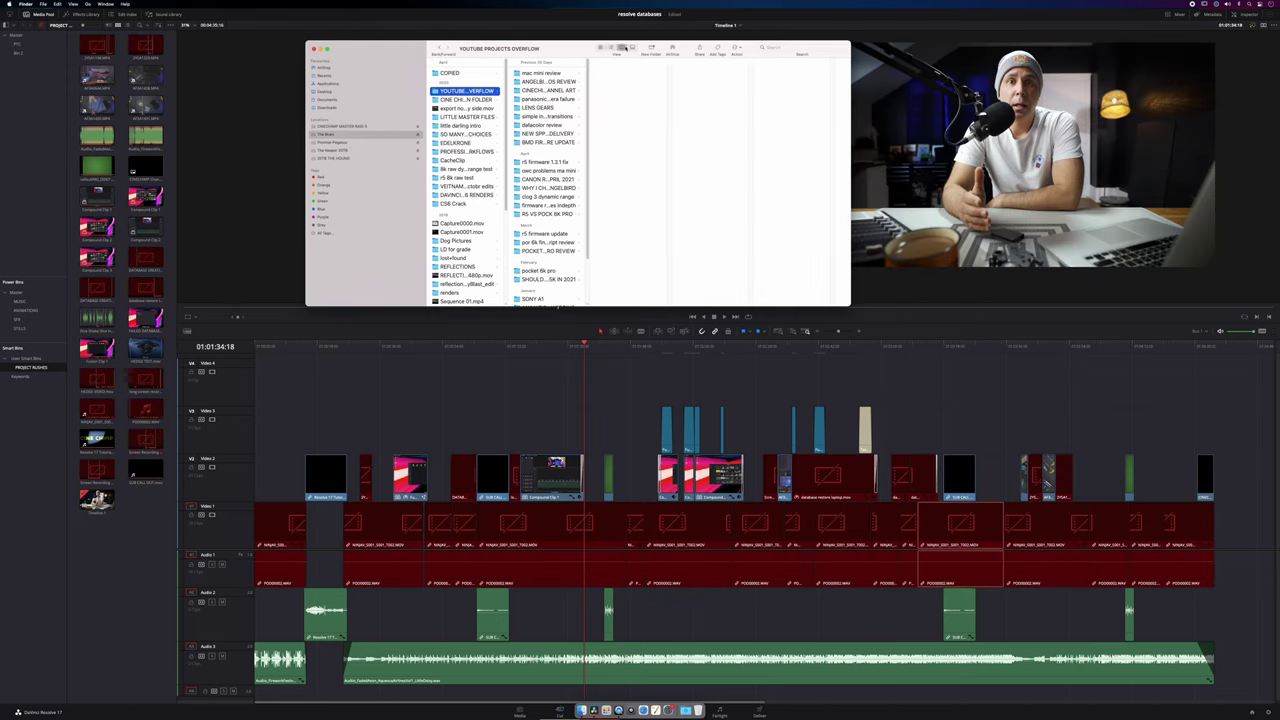
{"action": "key", "text": "super+shift+n"}
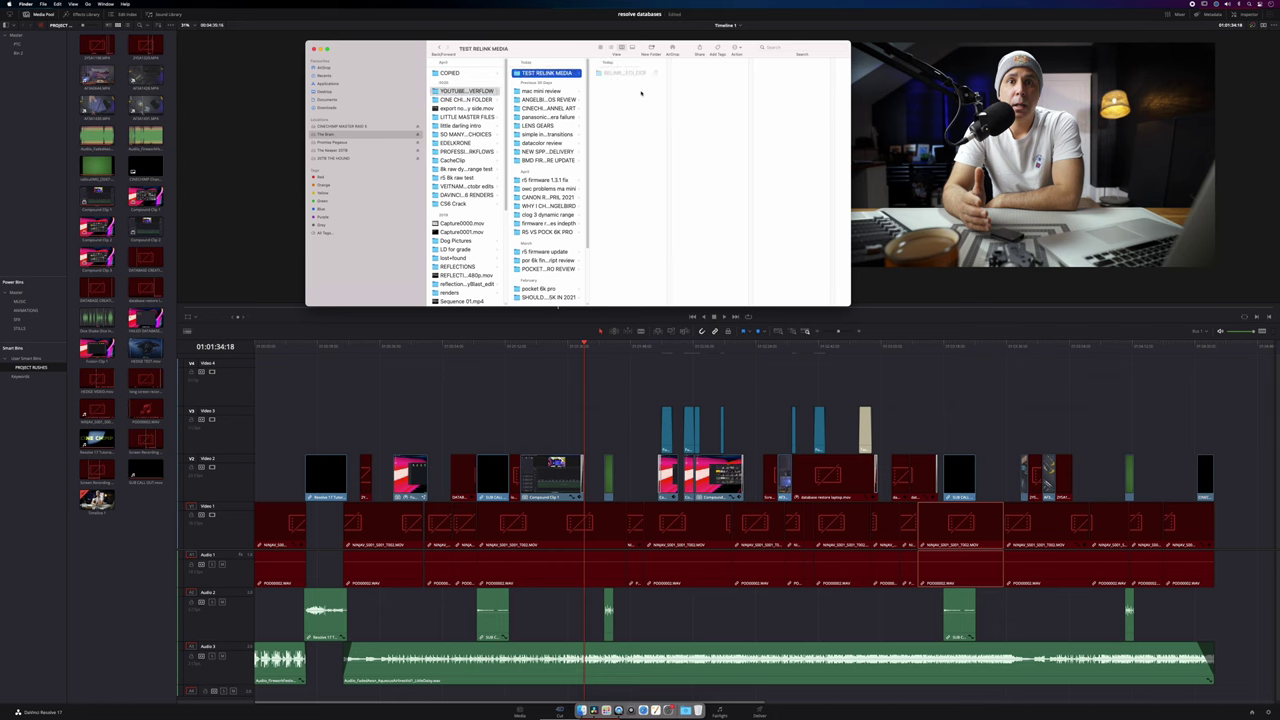
{"action": "key", "text": "super+v"}
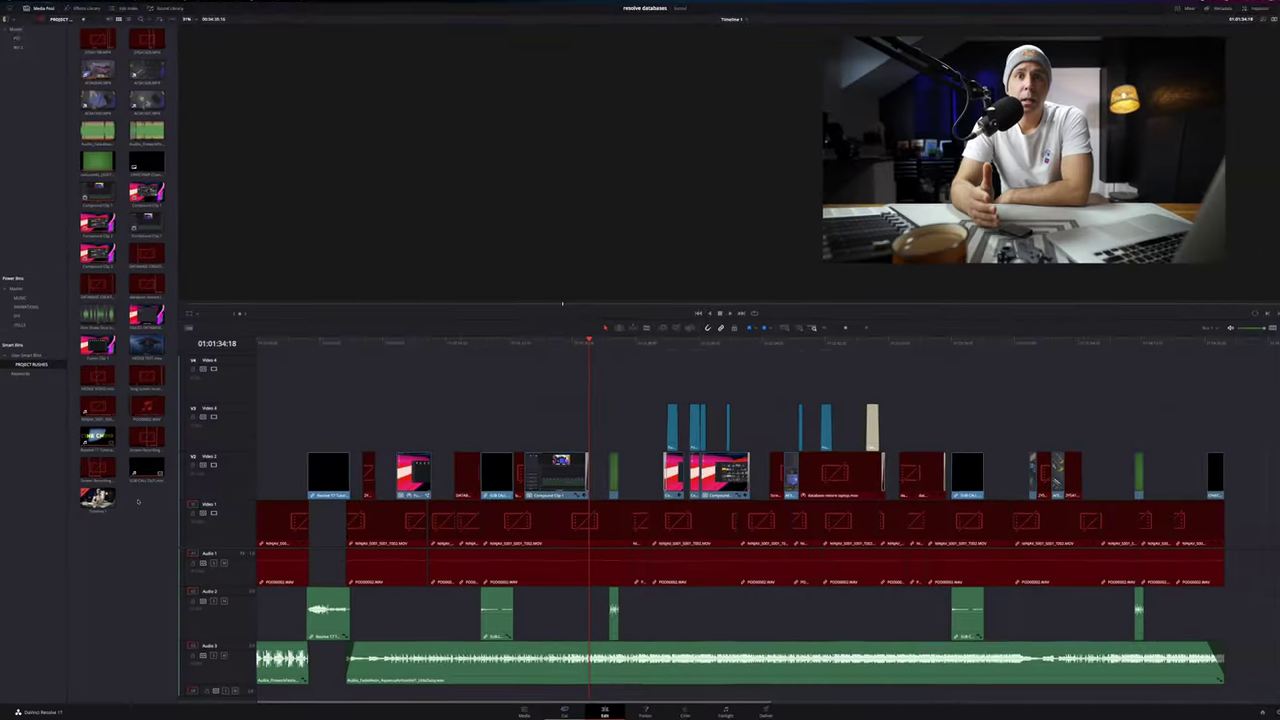
Relink the selected offline clips to the overflow projects folder on The Brain drive
{"action": "right_click", "coordinate": [112, 440]}
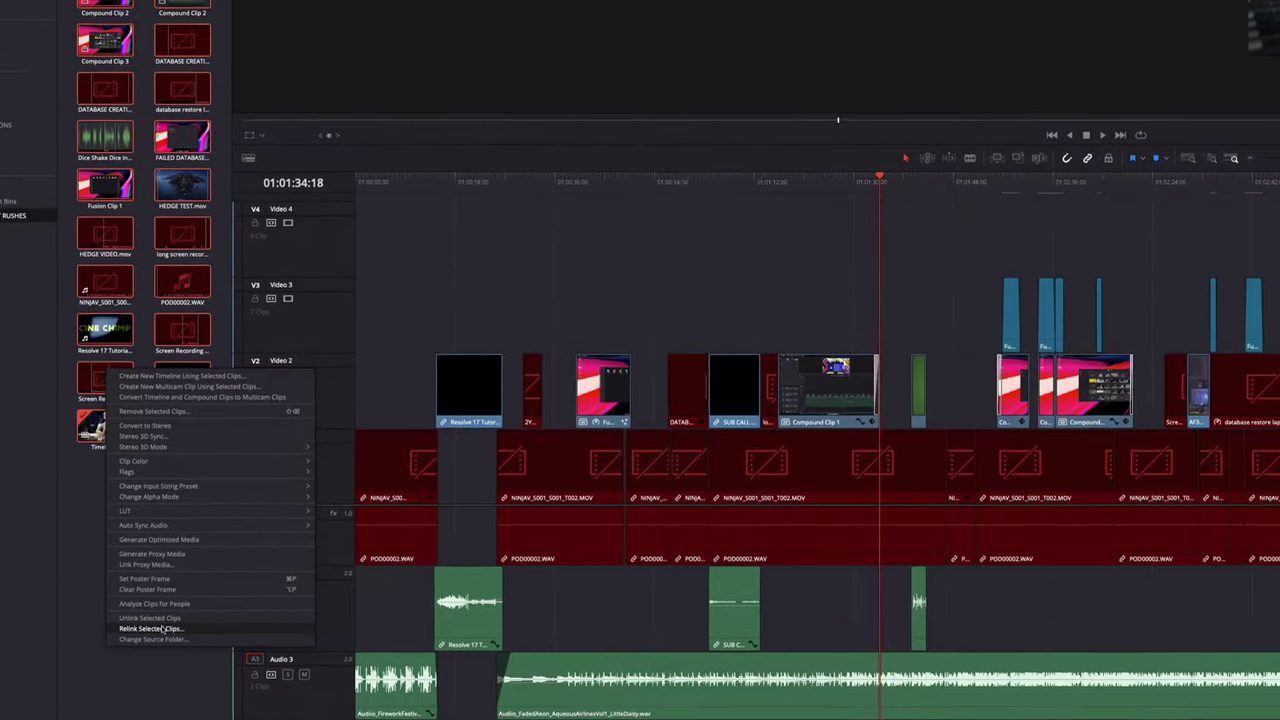
{"action": "left_click", "coordinate": [184, 580]}
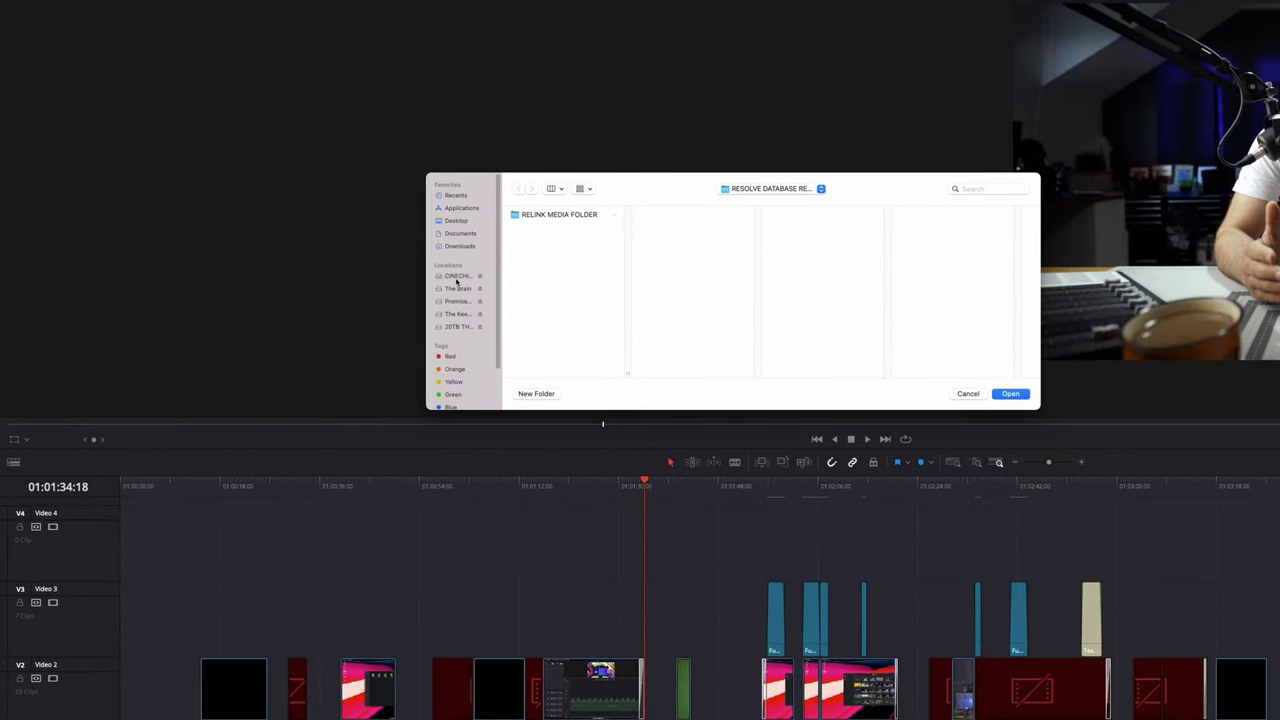
{"action": "scroll", "coordinate": [560, 300], "scroll_direction": "down", "scroll_amount": 10}
{"action": "left_click", "coordinate": [593, 367]}
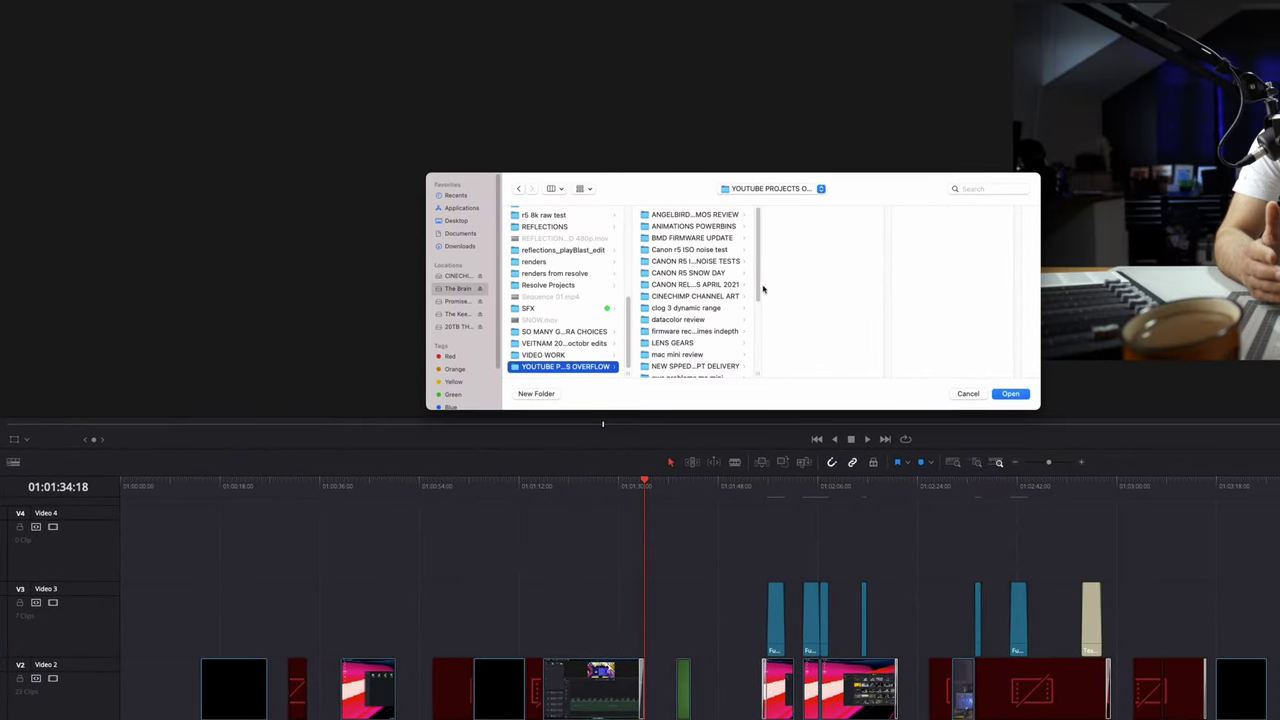
{"action": "left_click", "coordinate": [998, 395]}
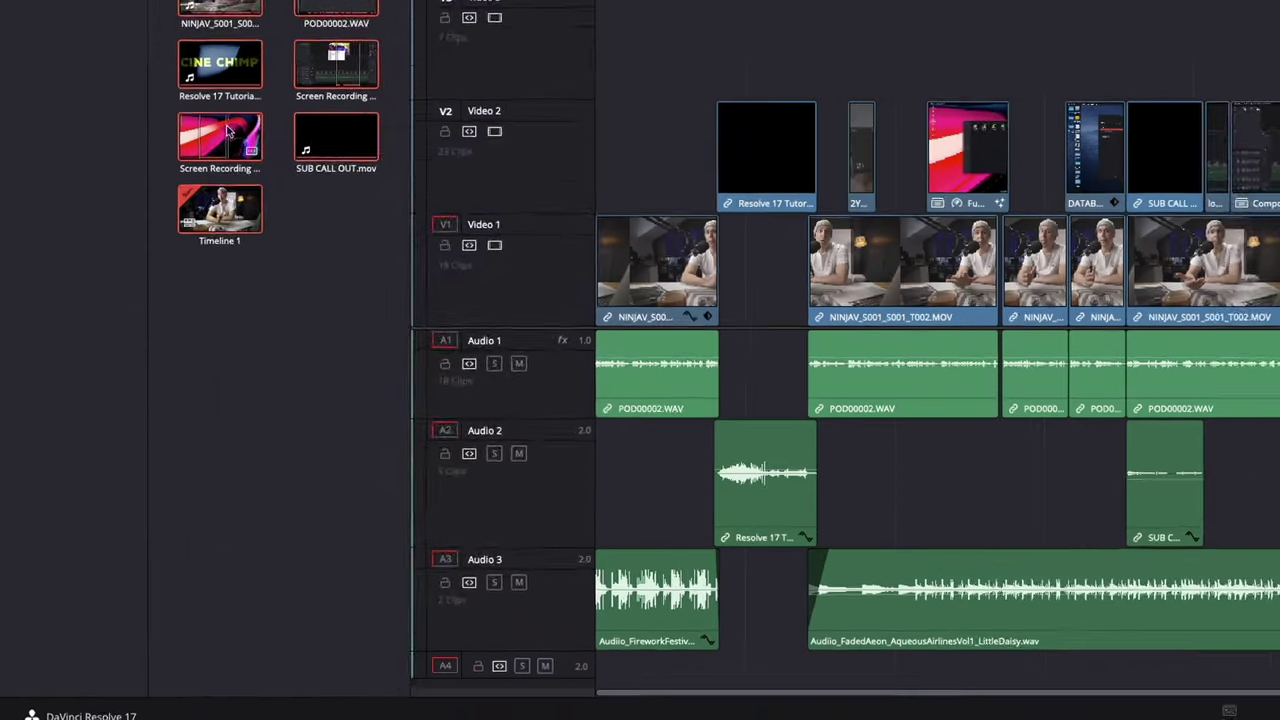
{"action": "right_click", "coordinate": [228, 130]}
{"action": "left_click", "coordinate": [320, 537]}
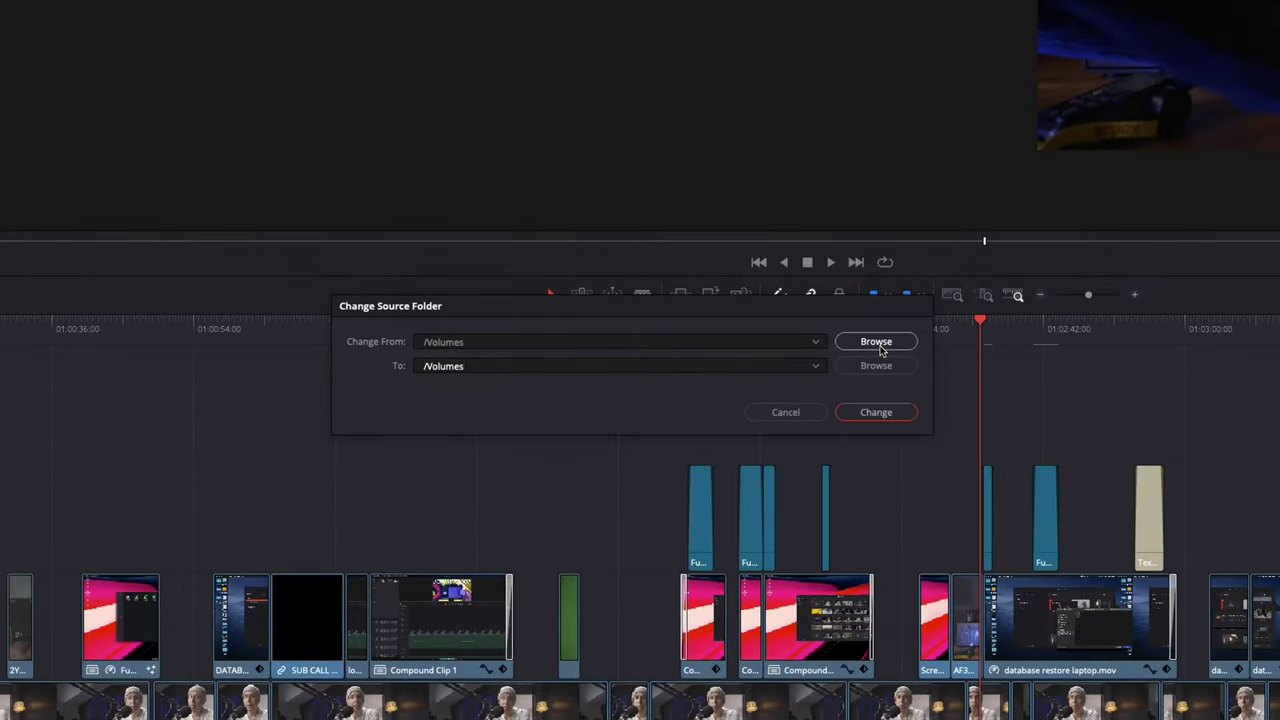
{"action": "left_click", "coordinate": [1155, 190]}
{"action": "left_click", "coordinate": [674, 523]}
{"action": "left_click", "coordinate": [1155, 215]}
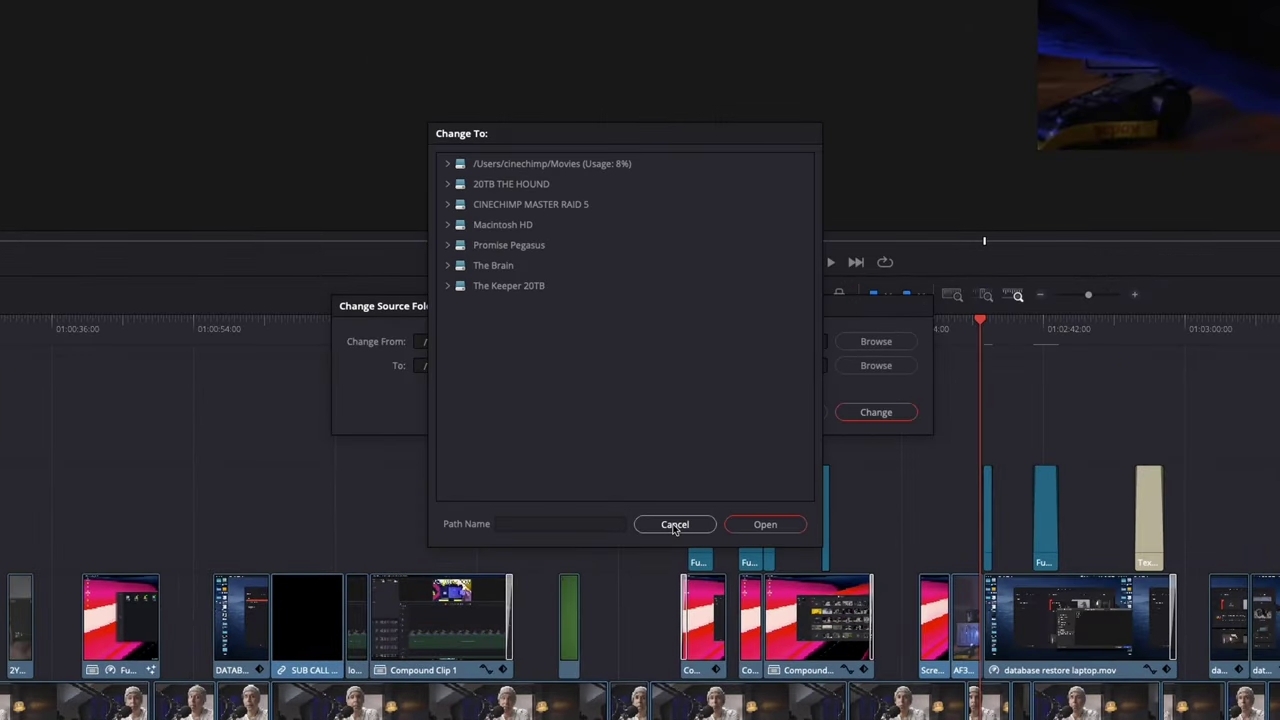
{"action": "left_click", "coordinate": [674, 526]}
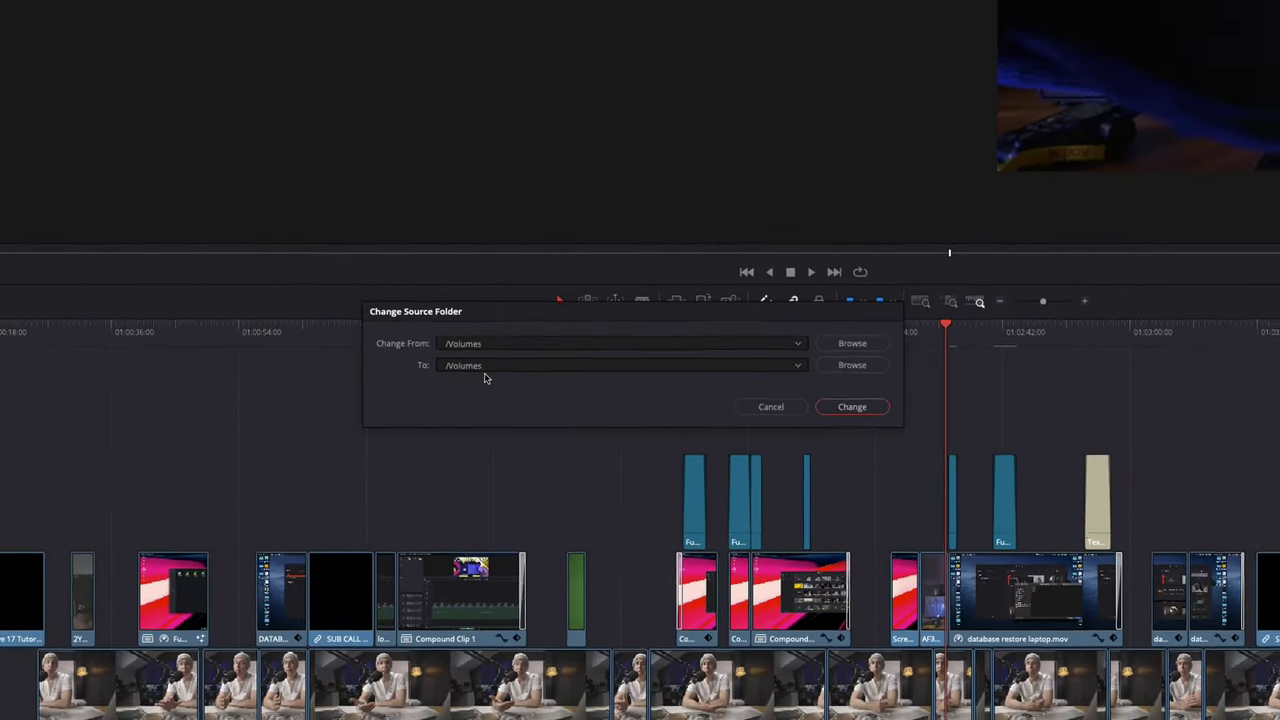
{"action": "left_click", "coordinate": [785, 412]}
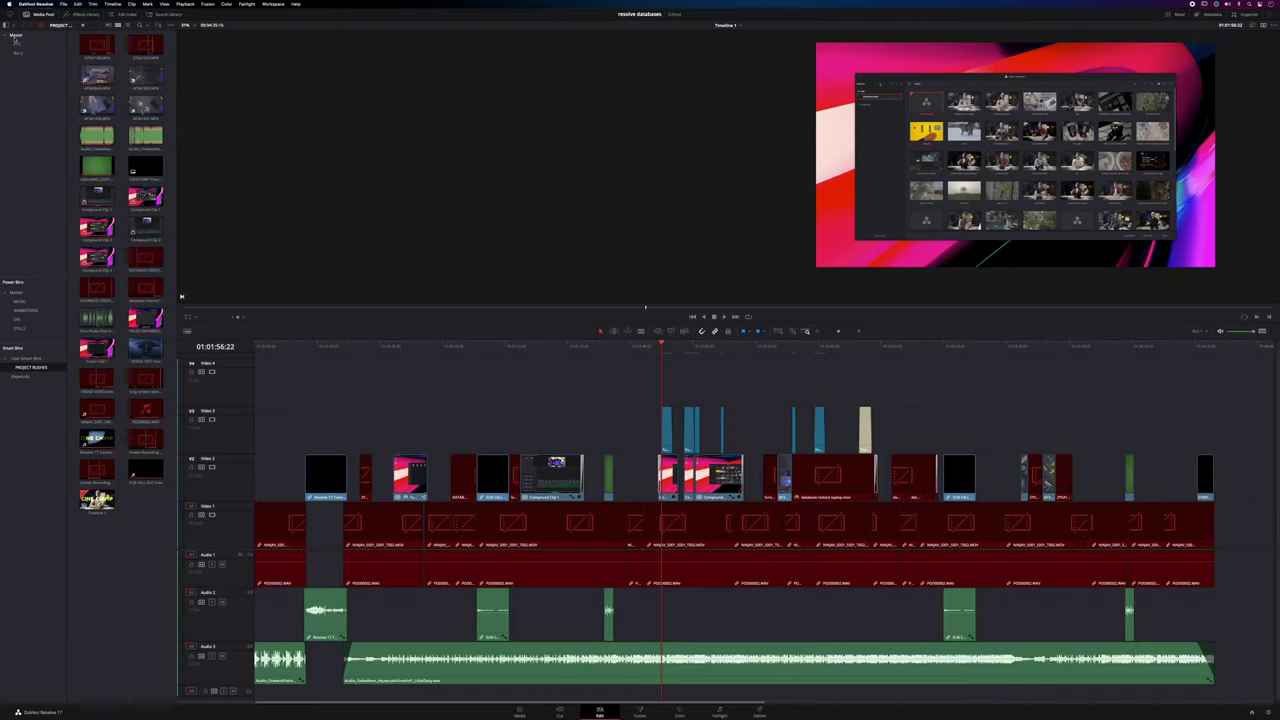
Relink all Master bin clips to the RELINK MEDIA FOLDER
{"action": "right_click", "coordinate": [15, 37]}
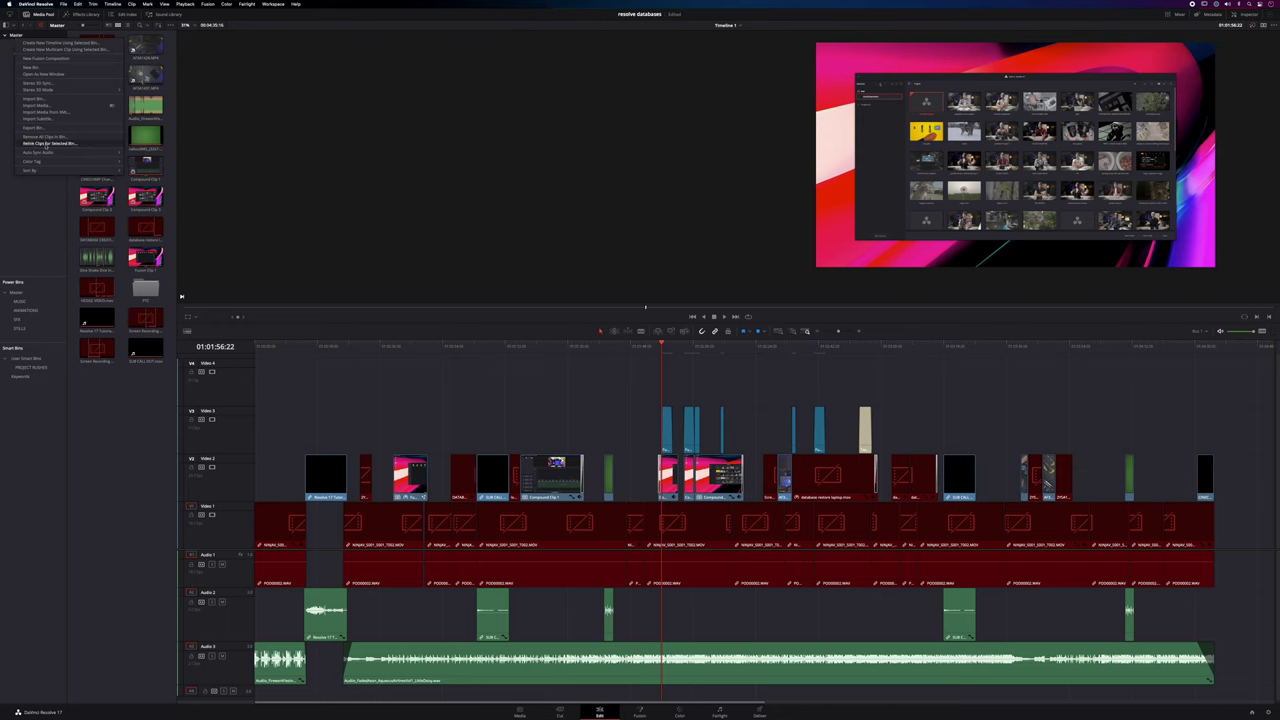
{"action": "left_click", "coordinate": [48, 143]}
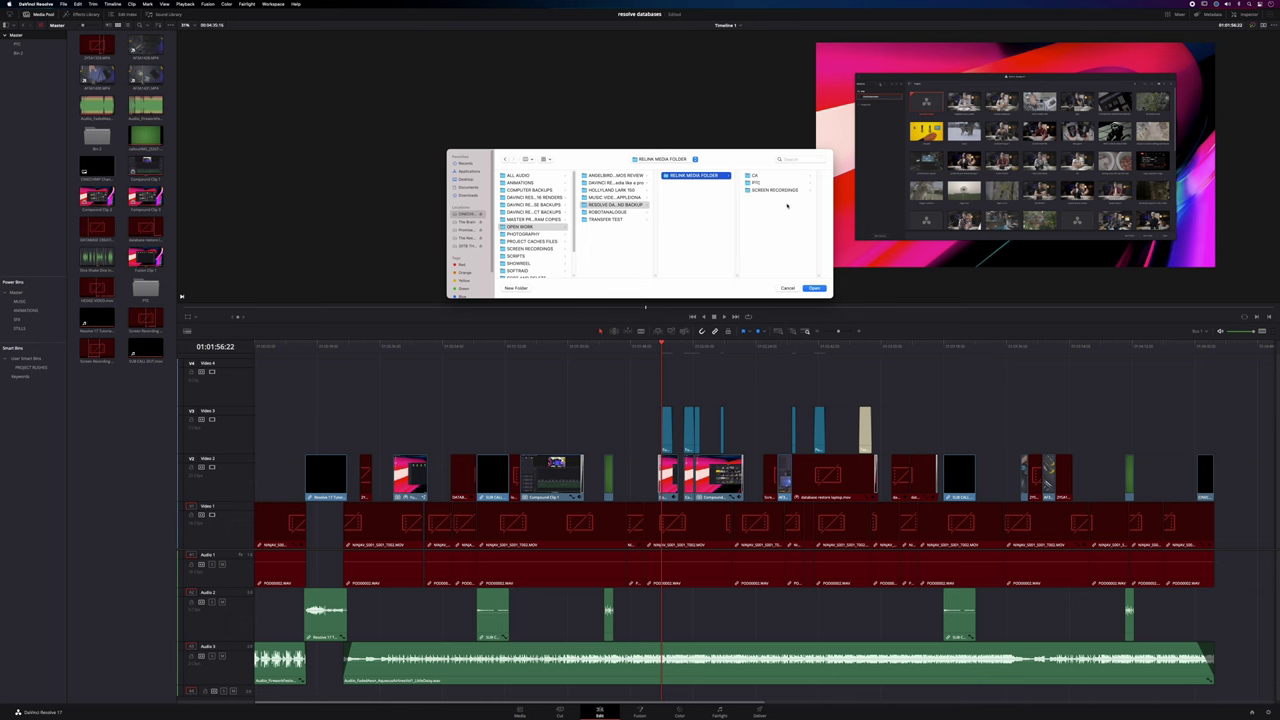
{"action": "left_click", "coordinate": [814, 289]}
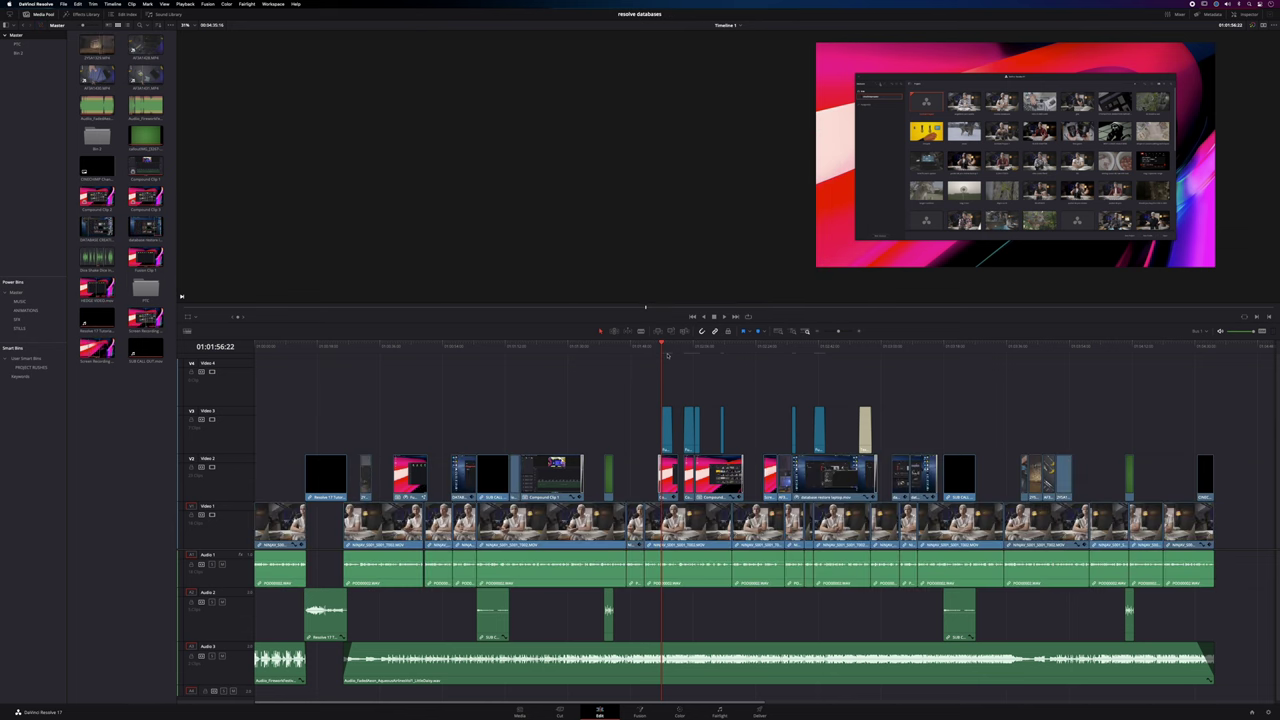